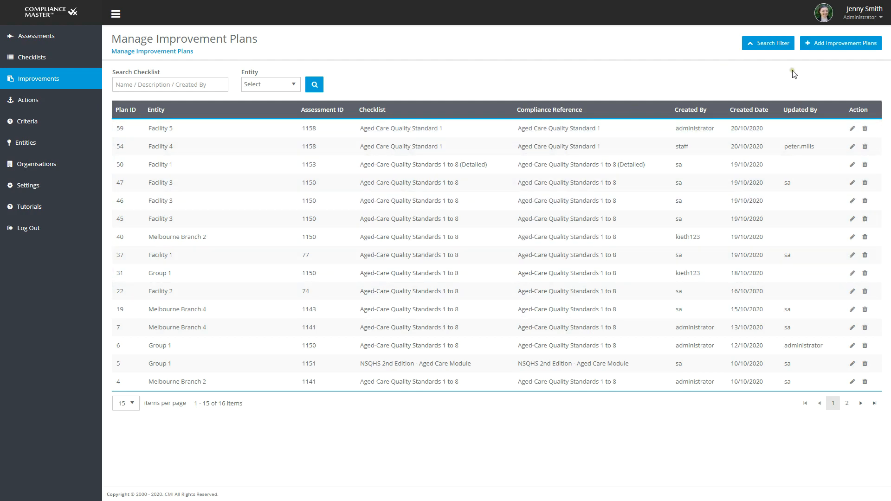
# - Add and save an improvement plan for Facility 5 using the Aged Care Quality Standard 1 checklist and assessment 1159
pyautogui.click(866, 49)
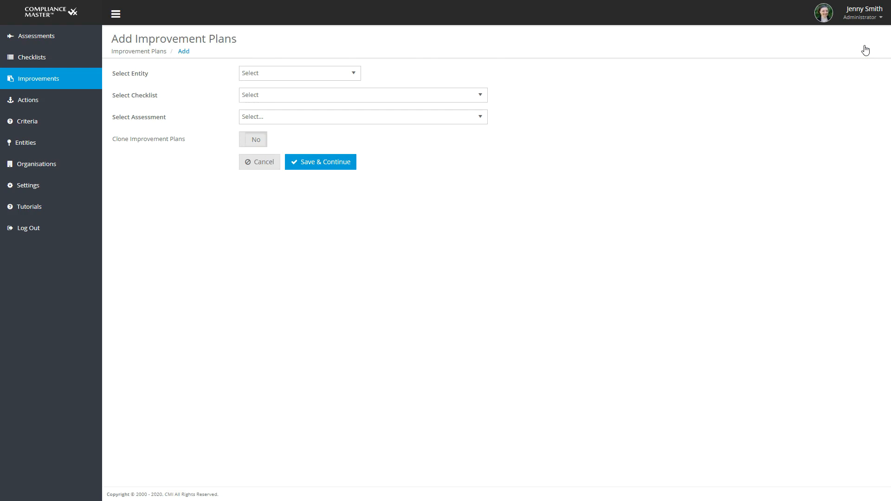
pyautogui.click(348, 76)
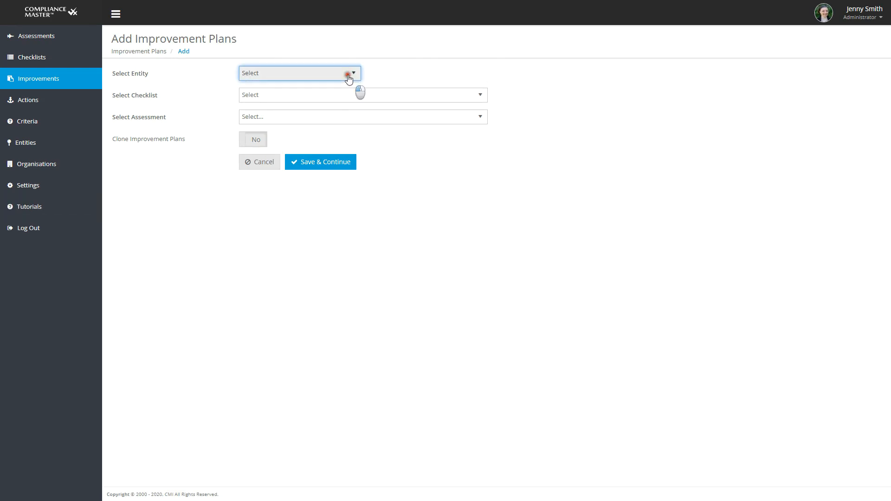
pyautogui.scroll(-5, 348, 115)
pyautogui.click(306, 160)
pyautogui.click(302, 94)
pyautogui.scroll(-5, 306, 167)
pyautogui.click(300, 190)
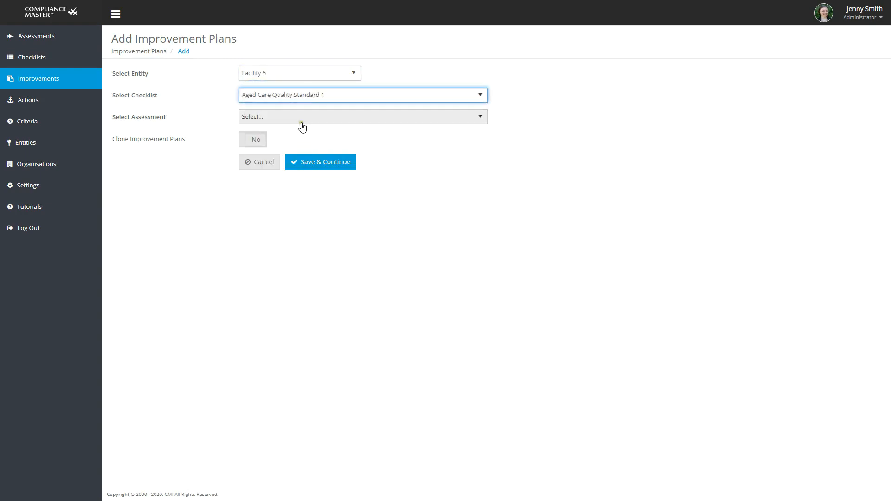
pyautogui.click(301, 119)
pyautogui.click(302, 158)
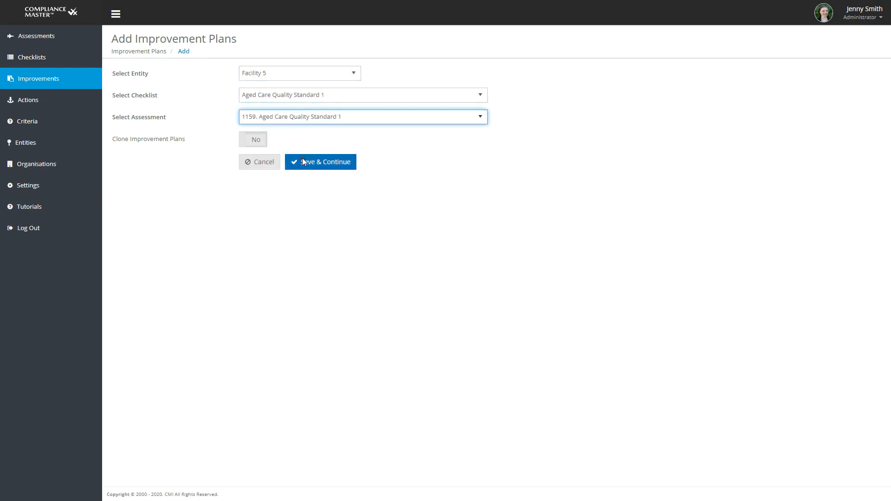
pyautogui.click(326, 164)
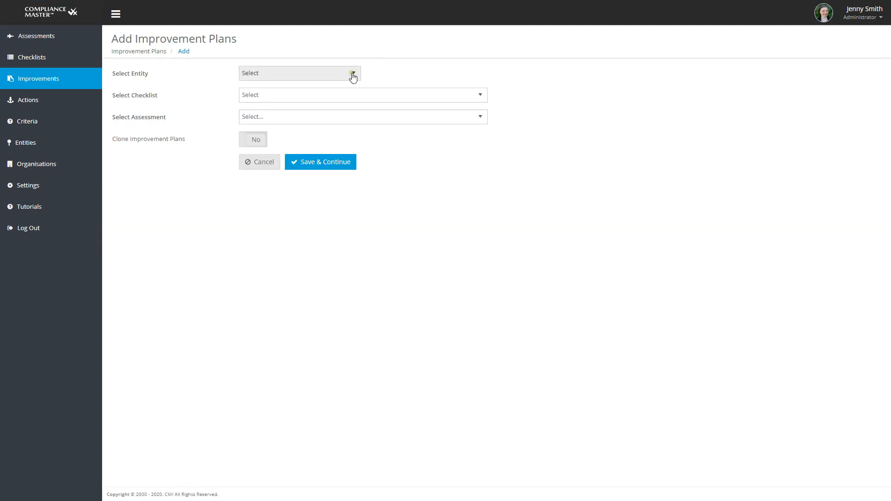
# - In another new improvement plan, select Facility 5 as the entity and Aged Care Quality Standard 1 as the checklist
pyautogui.click(352, 73)
pyautogui.scroll(-1, 307, 136)
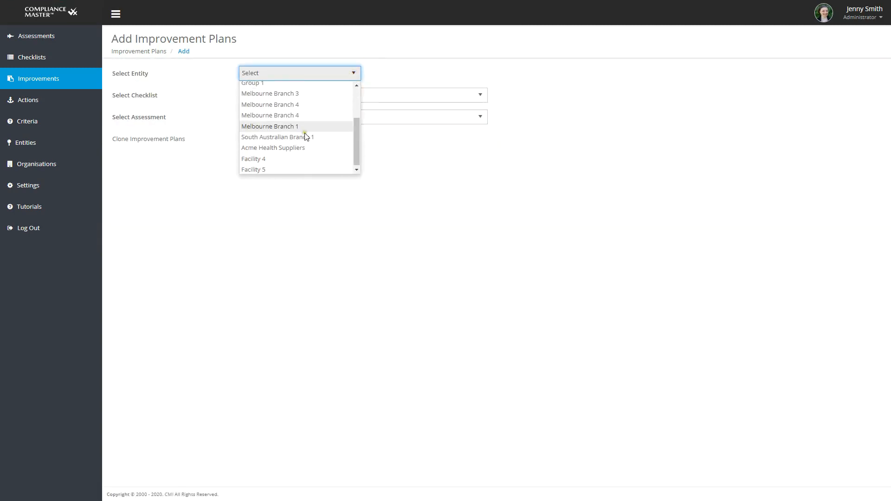
pyautogui.click(293, 169)
pyautogui.click(312, 95)
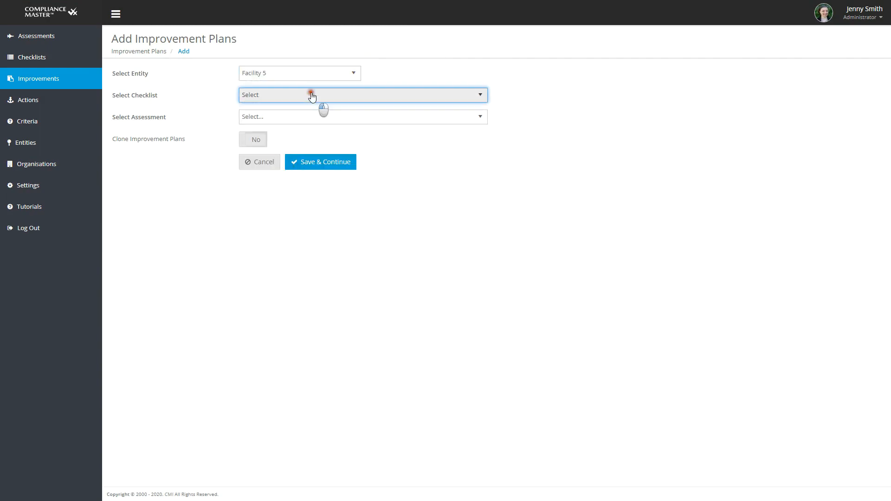
pyautogui.scroll(-5, 349, 160)
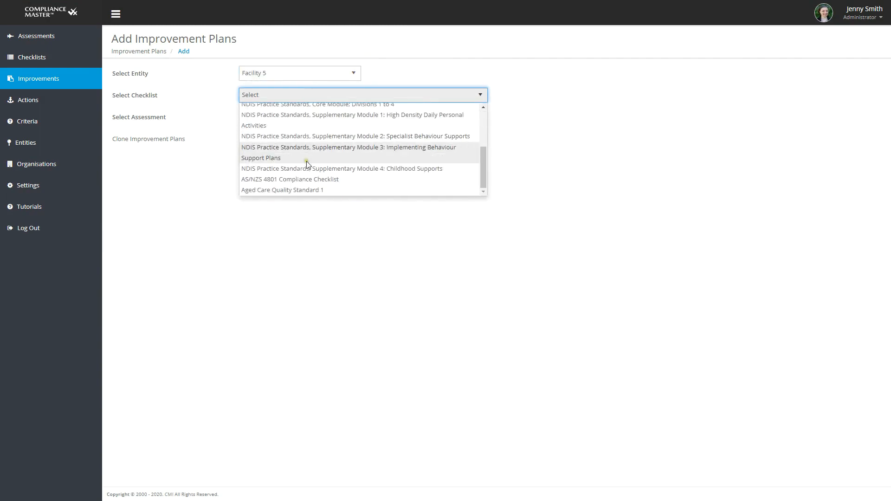
pyautogui.click(291, 192)
# - Enable cloning, choose Facility 4's improvement plan 54 as the source, and save the new plan
pyautogui.click(259, 145)
pyautogui.click(480, 140)
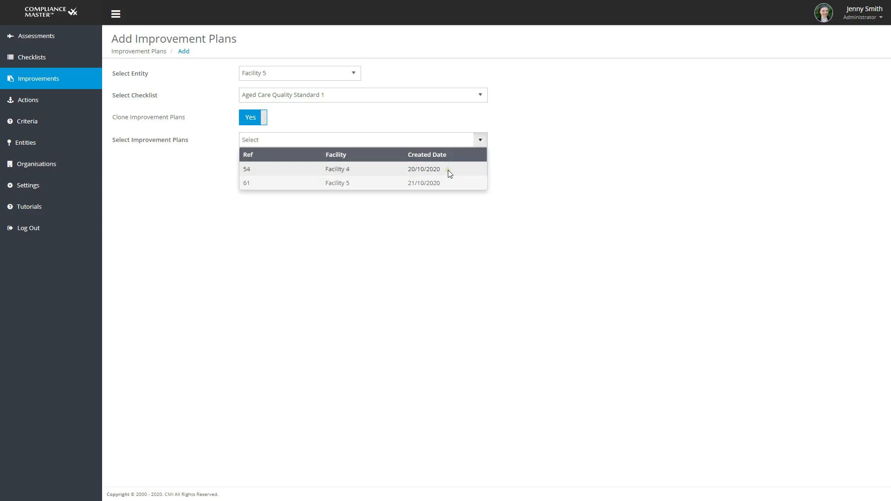
pyautogui.click(448, 170)
pyautogui.click(336, 161)
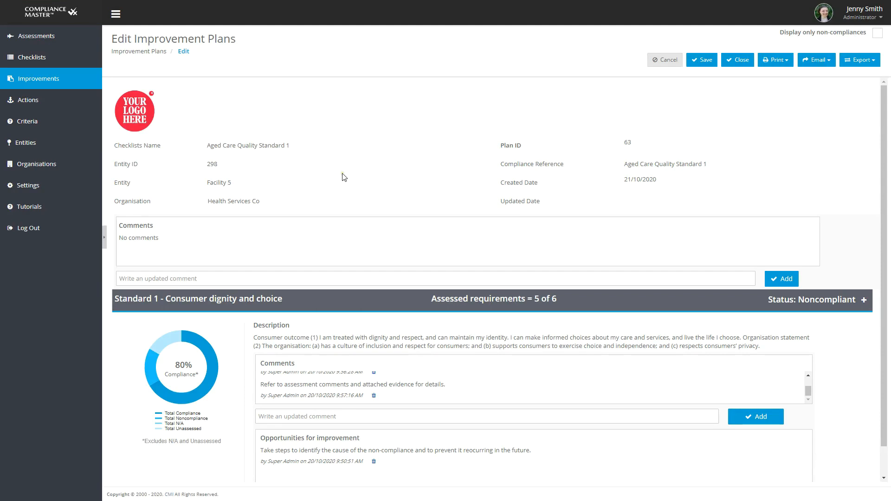
# - Open Facility 5's assessment 1160 and create an improvement plan from it
pyautogui.click(39, 41)
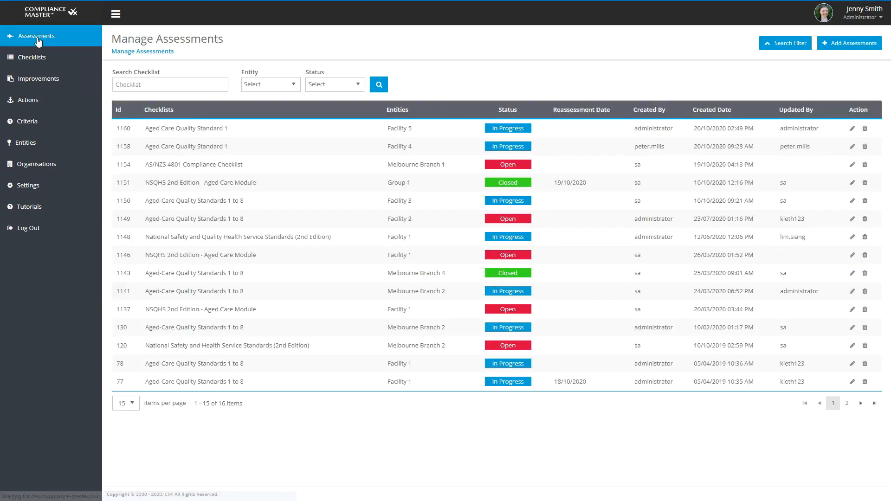
pyautogui.click(223, 132)
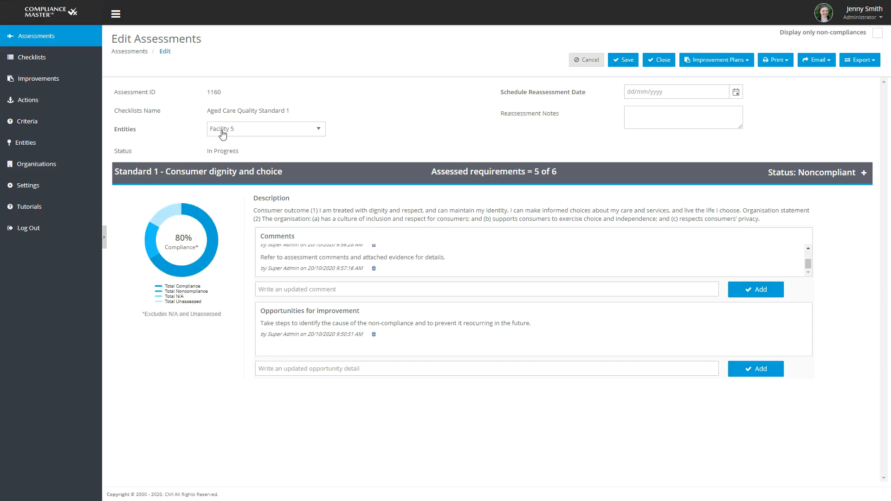
pyautogui.click(740, 64)
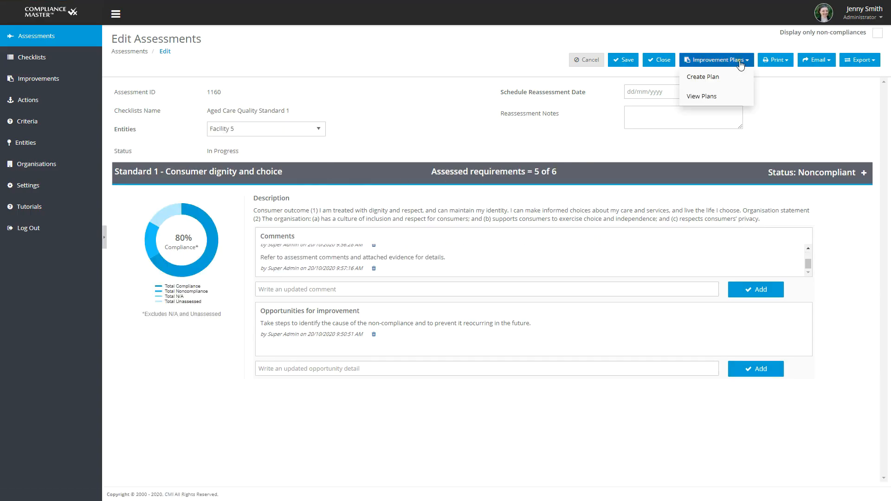
pyautogui.click(712, 79)
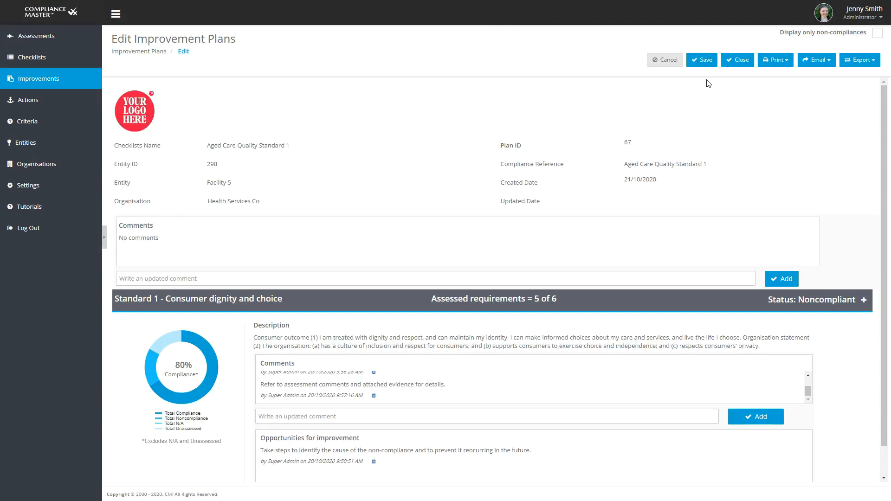
# - Expand Standard 1 - Consumer dignity and choice and examine the comments, improvement opportunities, attachments and actions of its requirements
pyautogui.scroll(-1, 733, 129)
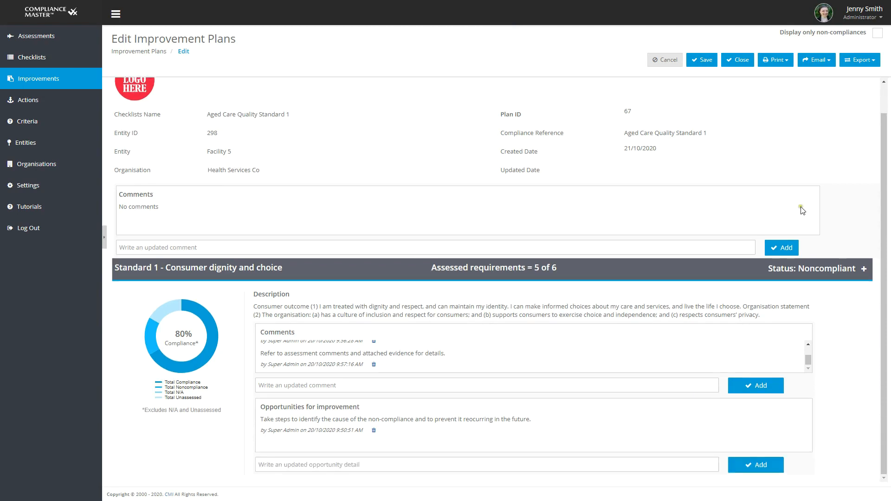
pyautogui.click(861, 269)
pyautogui.scroll(-9, 695, 270)
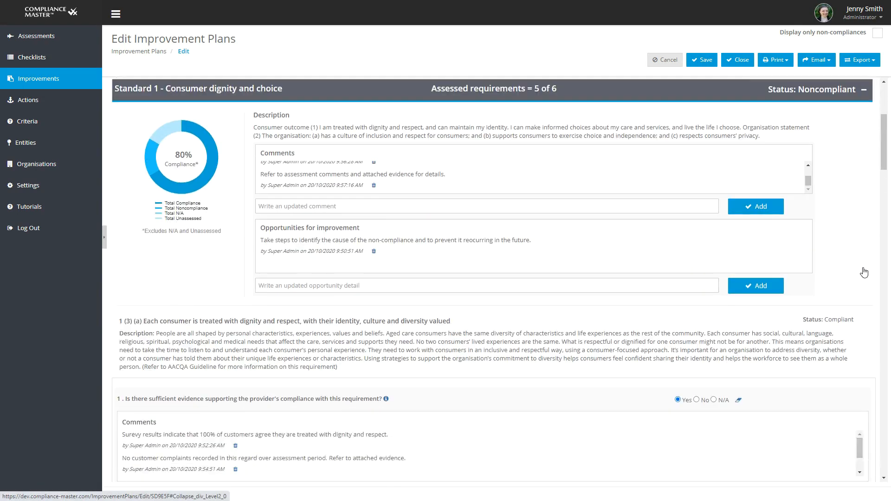
pyautogui.scroll(-7, 751, 327)
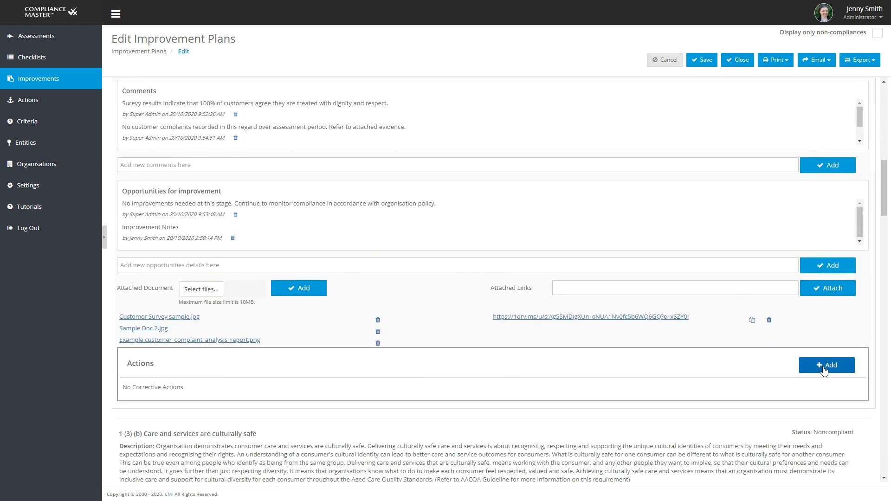
pyautogui.scroll(-7, 825, 370)
pyautogui.scroll(-2, 825, 369)
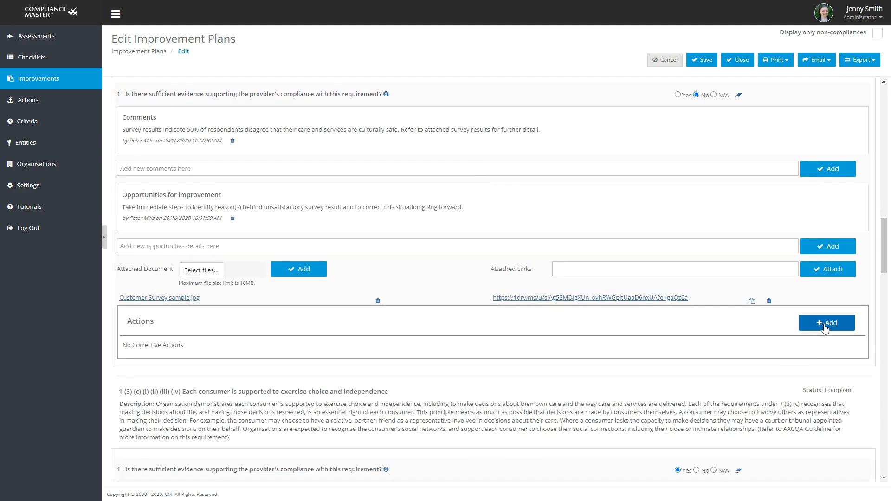
pyautogui.scroll(-5, 825, 328)
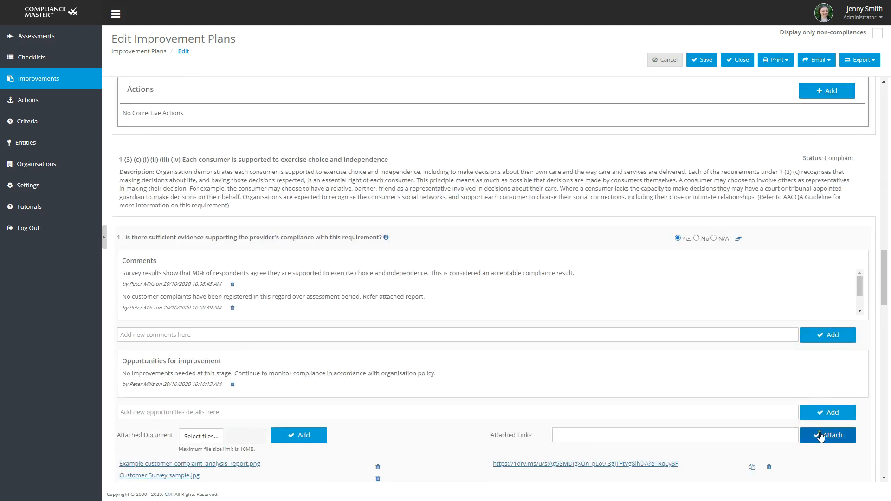
pyautogui.scroll(-2, 820, 437)
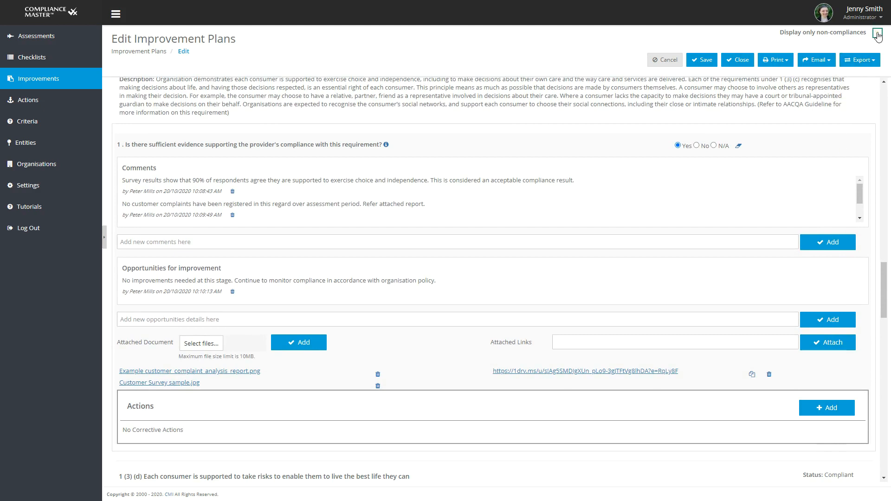
# - Display only the non-compliances and open the corrective action selection for requirement 1 (3) (b)
pyautogui.click(877, 34)
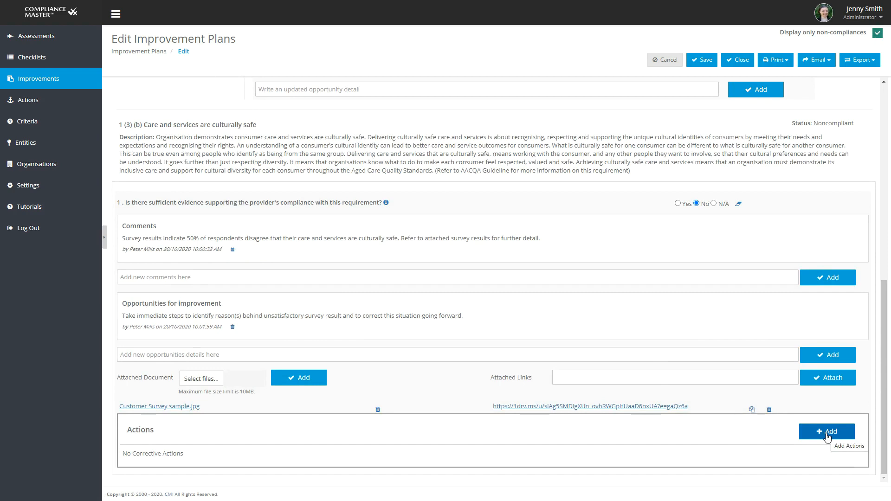
pyautogui.click(828, 435)
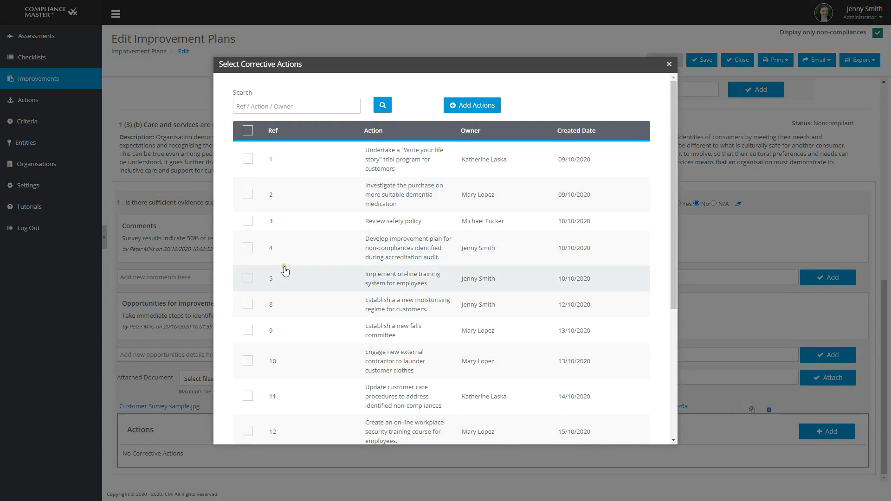
pyautogui.scroll(-3, 297, 333)
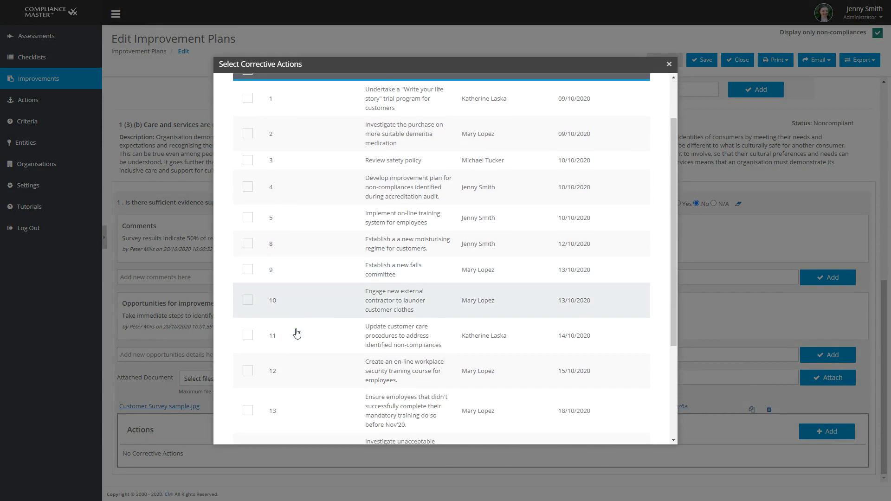
pyautogui.scroll(-1, 297, 333)
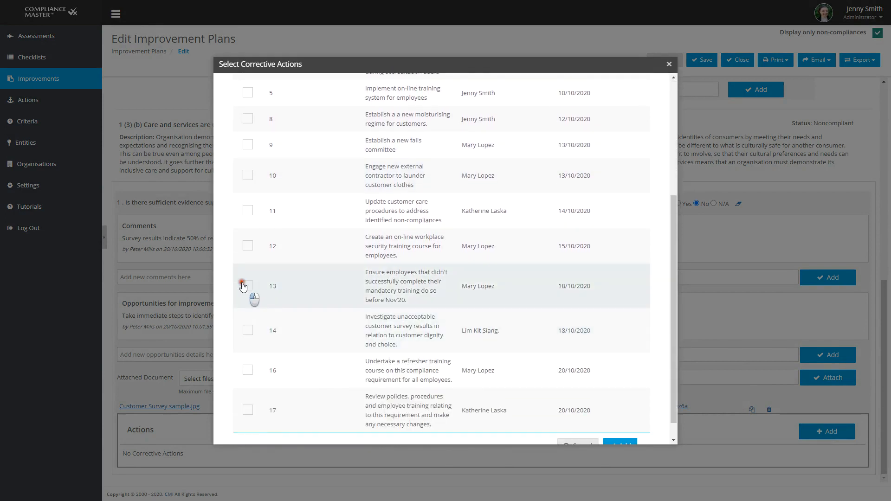
pyautogui.click(247, 286)
pyautogui.click(247, 330)
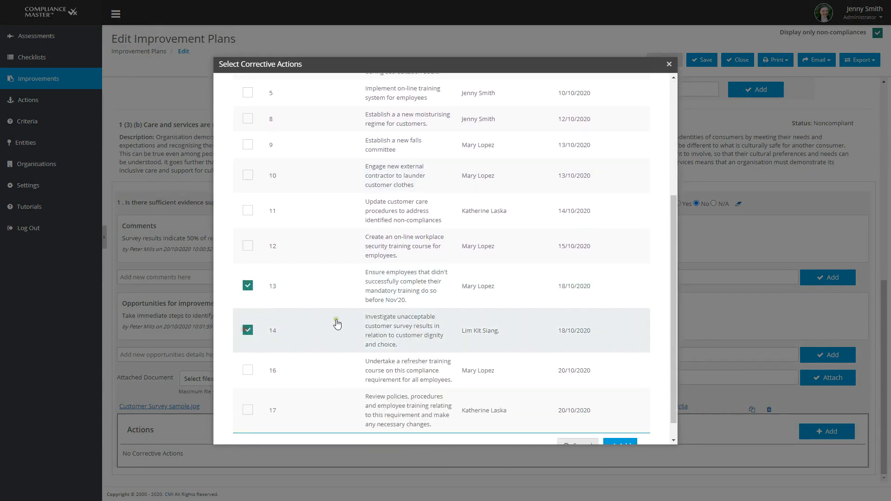
pyautogui.scroll(-1, 336, 319)
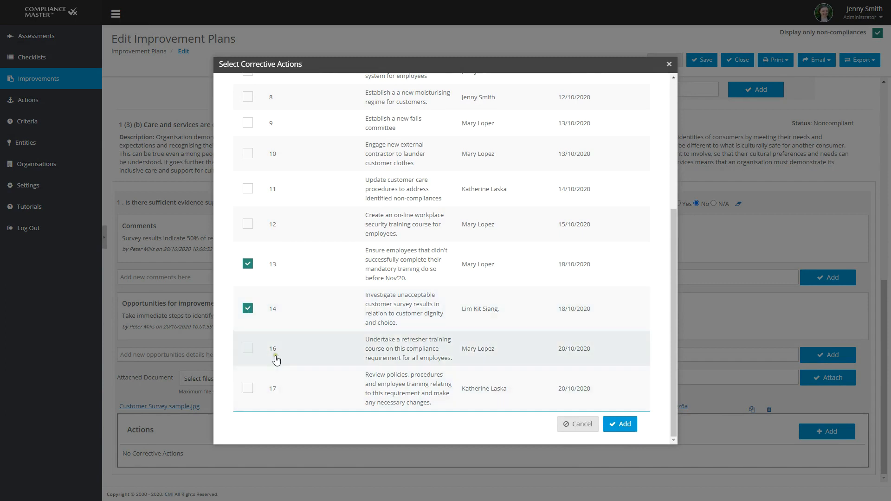
pyautogui.click(249, 310)
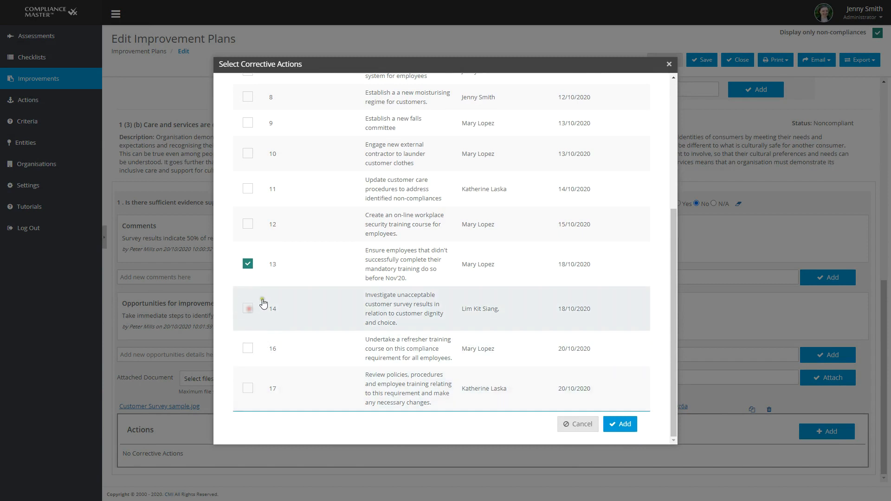
pyautogui.click(248, 264)
pyautogui.scroll(5, 397, 331)
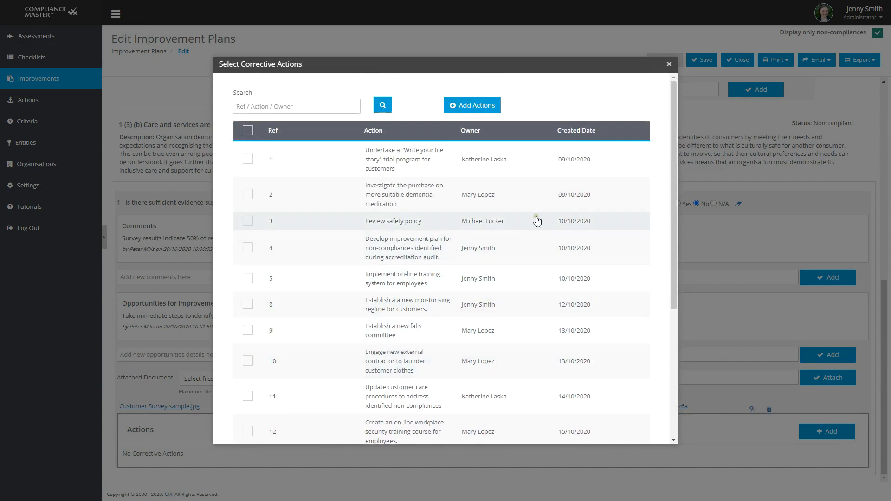
pyautogui.click(517, 255)
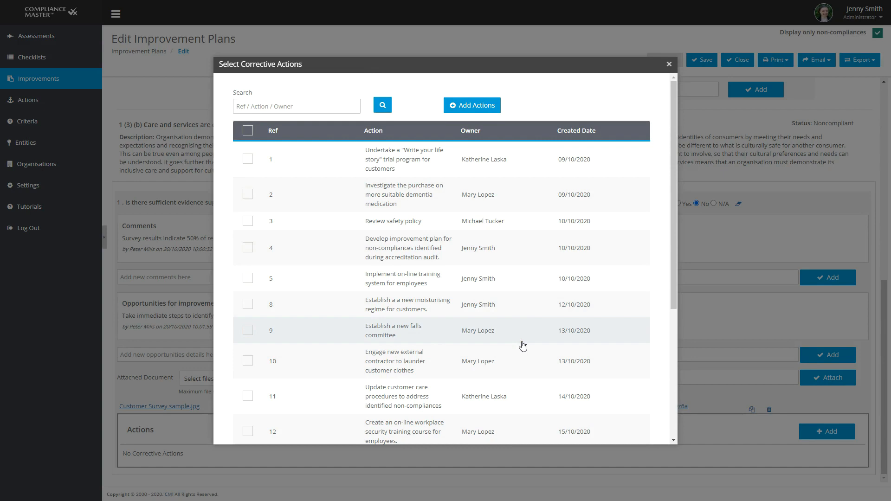
pyautogui.click(518, 160)
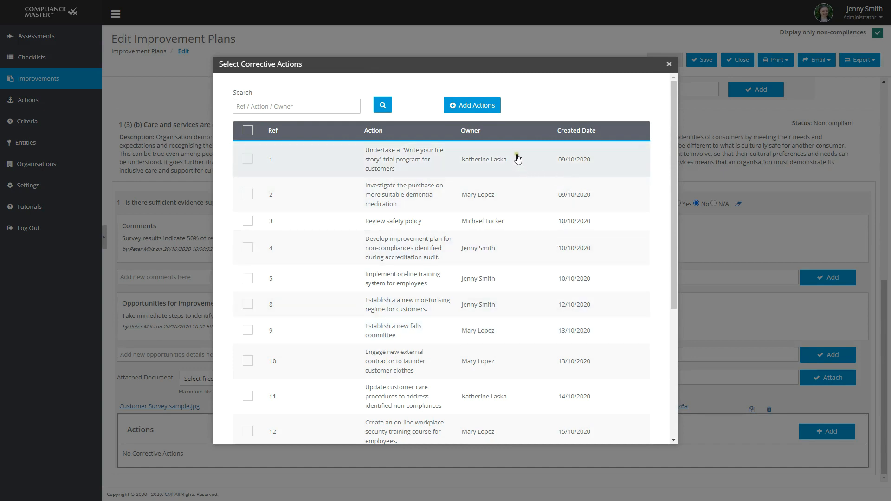
# - Start a new corrective action named "Review customer survey results" with the description "Review customer survey results to determine reasons behind unacceptable ratings."
pyautogui.click(488, 107)
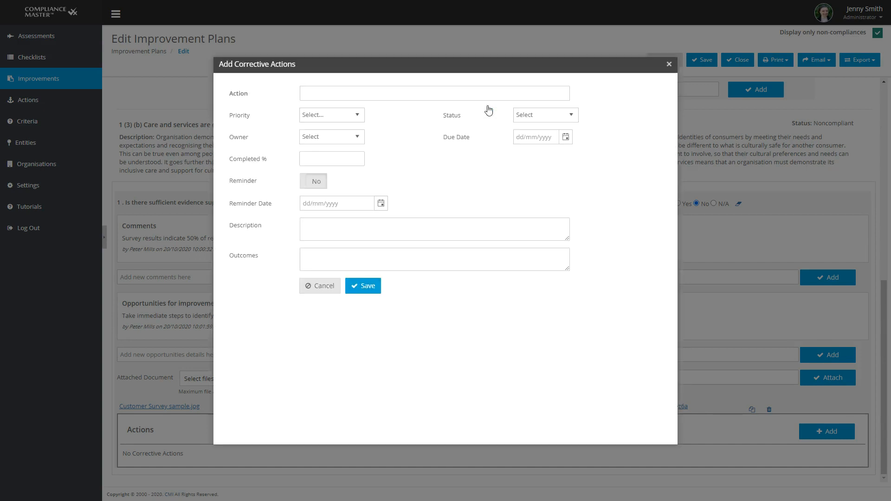
pyautogui.click(322, 93)
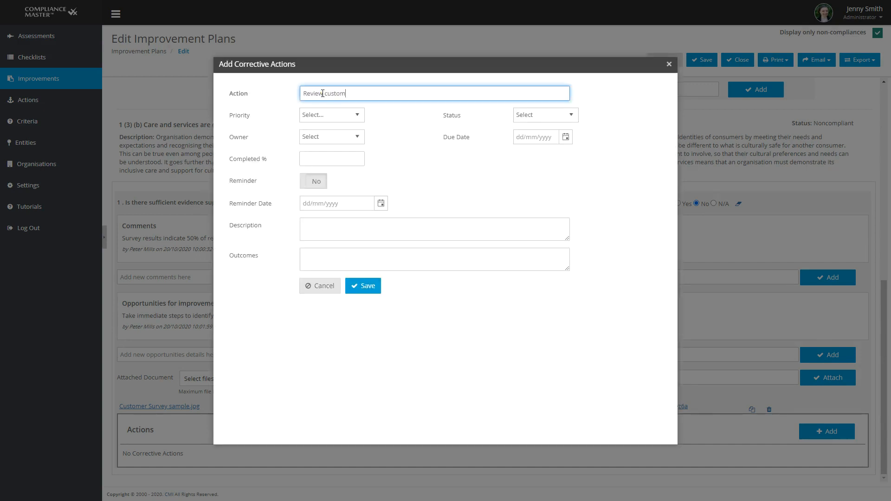
pyautogui.click(337, 227)
pyautogui.write('Review customer')
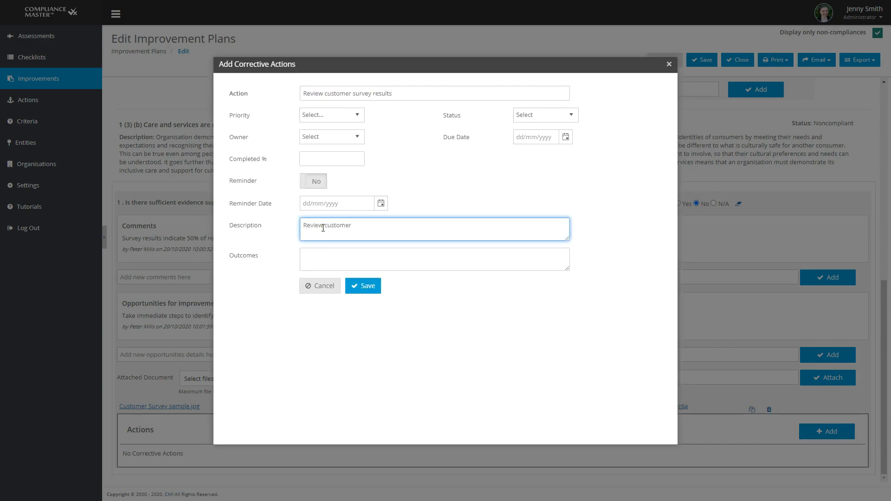
pyautogui.write(' survey results to determine reasons behind unacceptable ratings.')
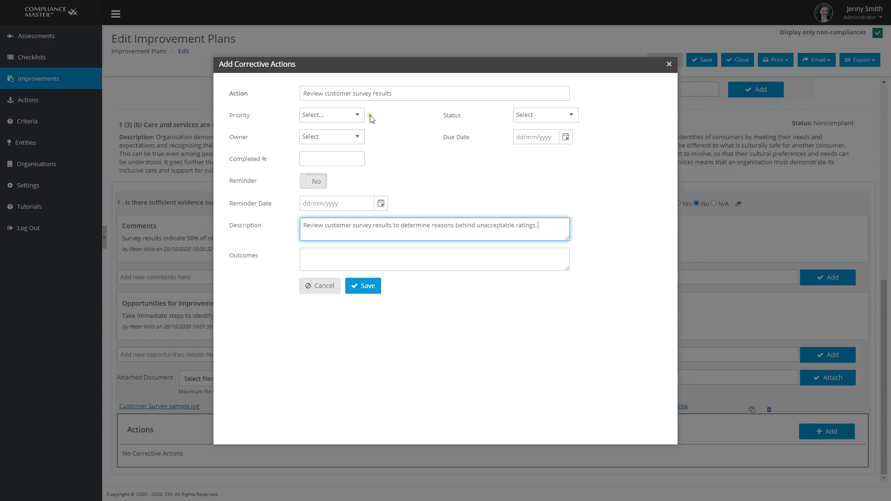
# - Set the new corrective action's priority to Normal, status to In Progress and due date to 31/10/2020
pyautogui.click(357, 115)
pyautogui.click(342, 161)
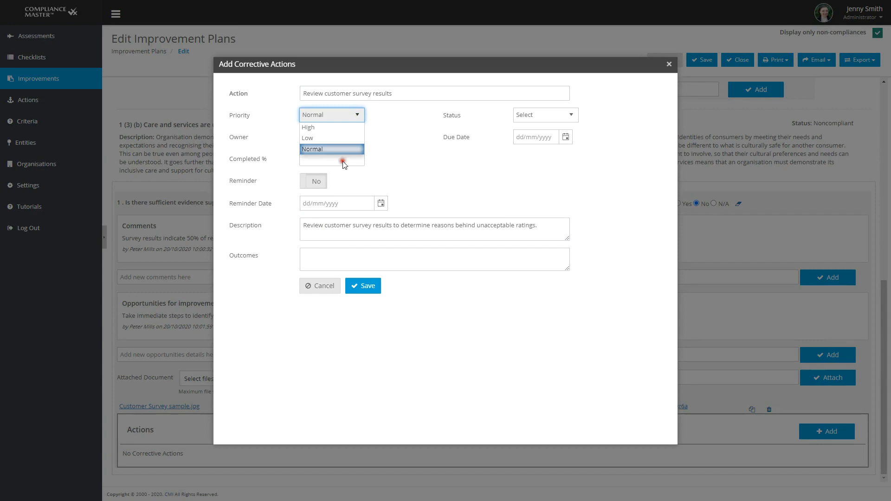
pyautogui.click(556, 114)
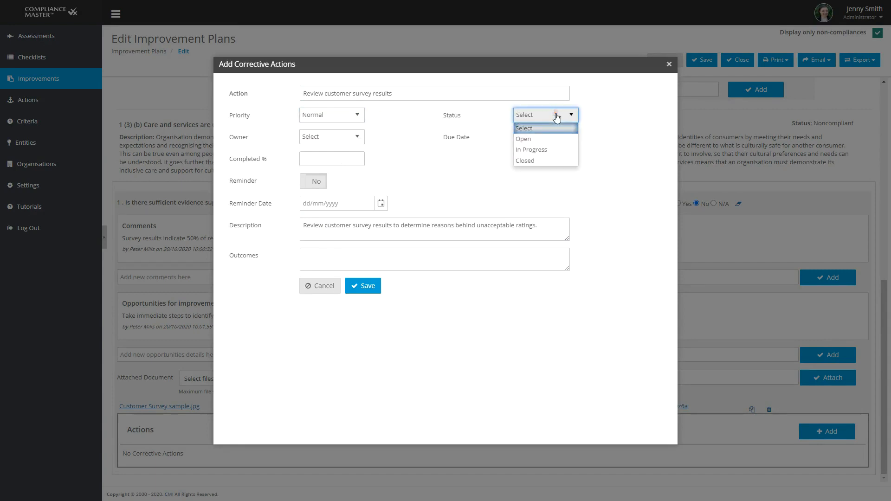
pyautogui.click(534, 150)
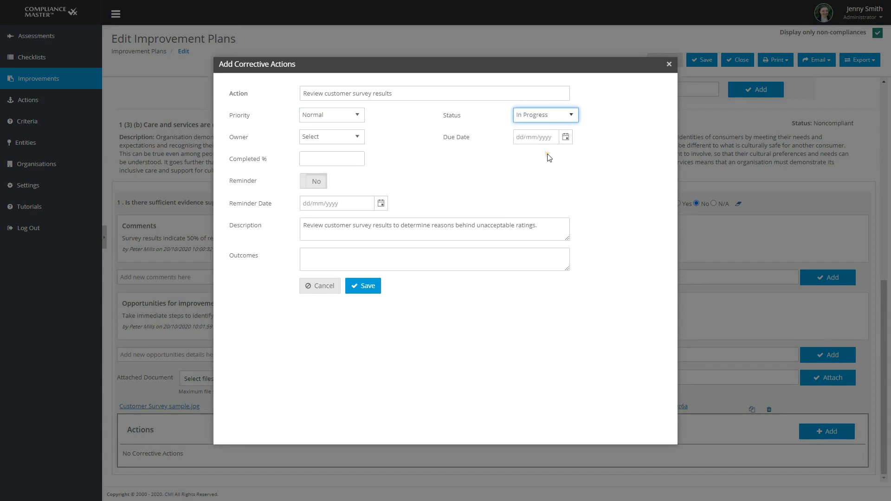
pyautogui.click(566, 137)
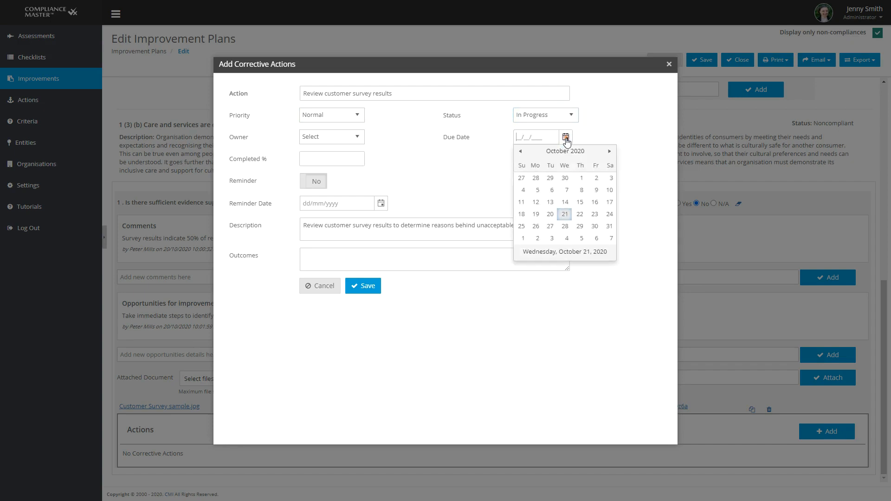
pyautogui.click(609, 226)
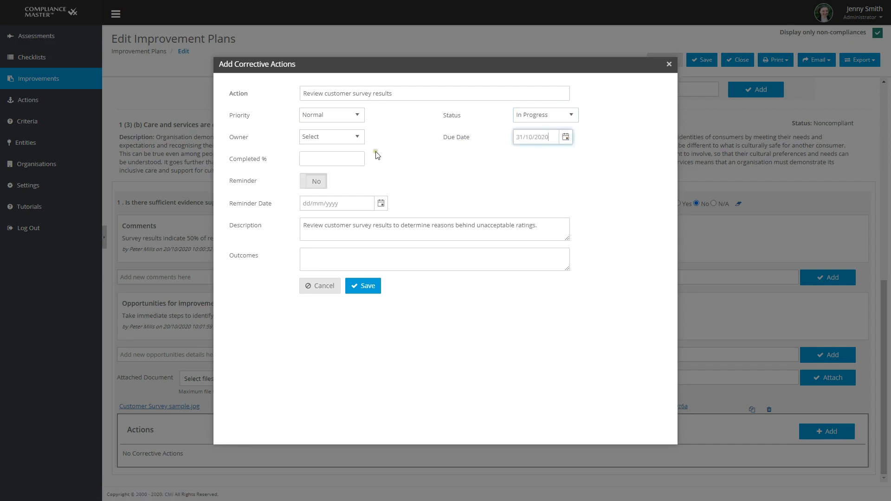
# - Assign the corrective action's owner, set it 10% completed with a reminder on 25/10/2020, and save it
pyautogui.click(350, 137)
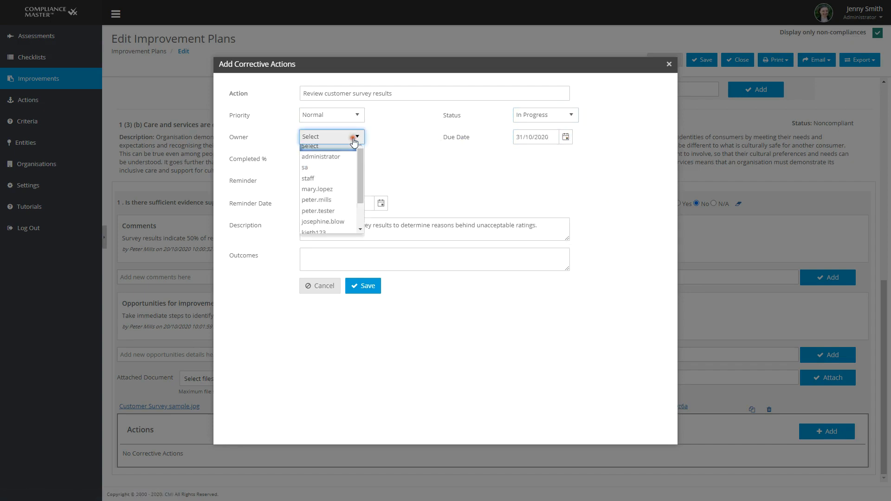
pyautogui.click(343, 193)
pyautogui.click(329, 154)
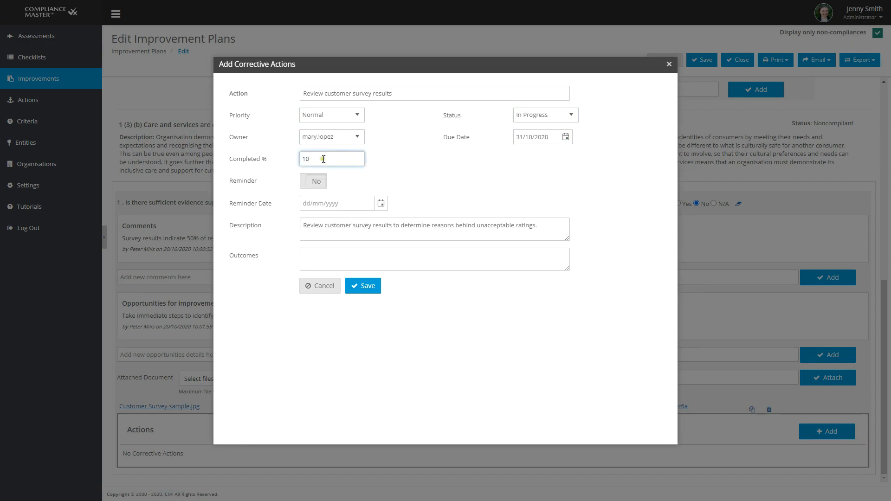
pyautogui.click(315, 181)
pyautogui.click(381, 203)
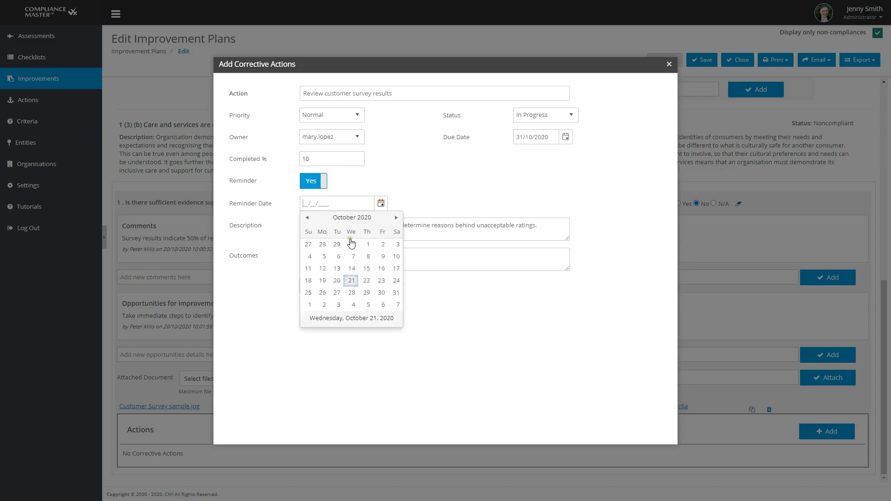
pyautogui.click(308, 293)
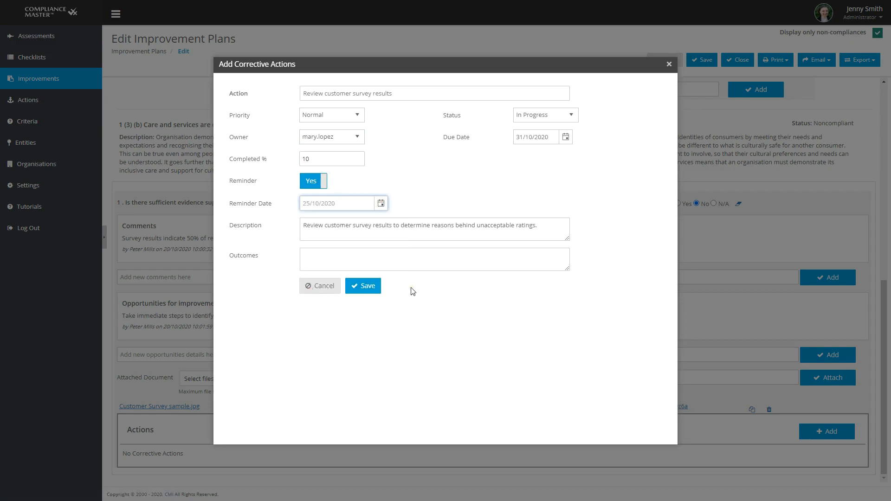
pyautogui.click(359, 286)
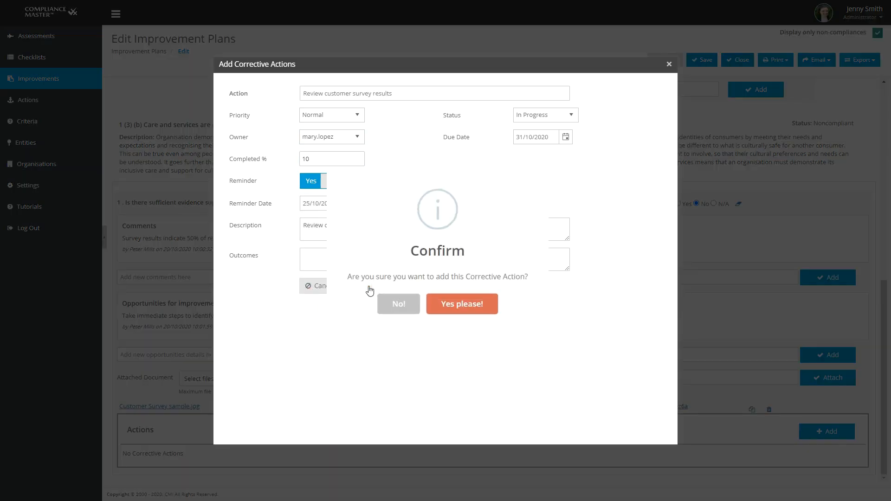
pyautogui.click(464, 304)
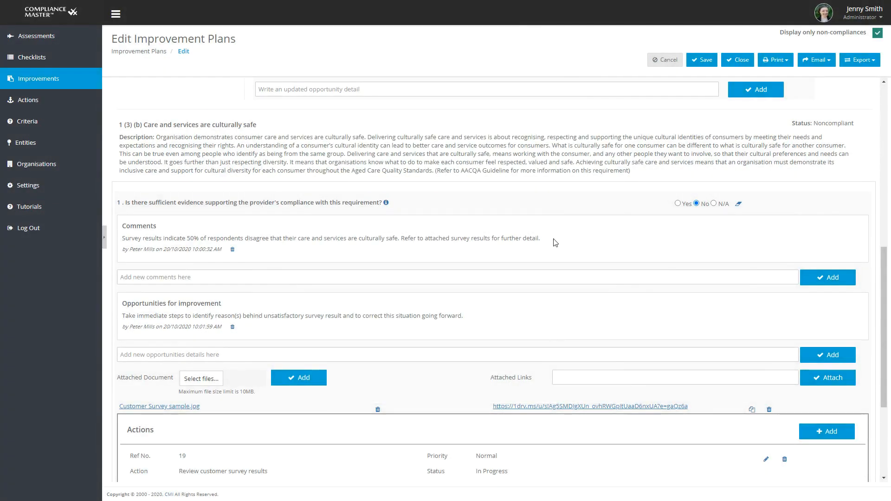
# - Add the existing corrective actions with reference numbers 16 and 17 to requirement 1 (3) (b)
pyautogui.scroll(-4, 556, 242)
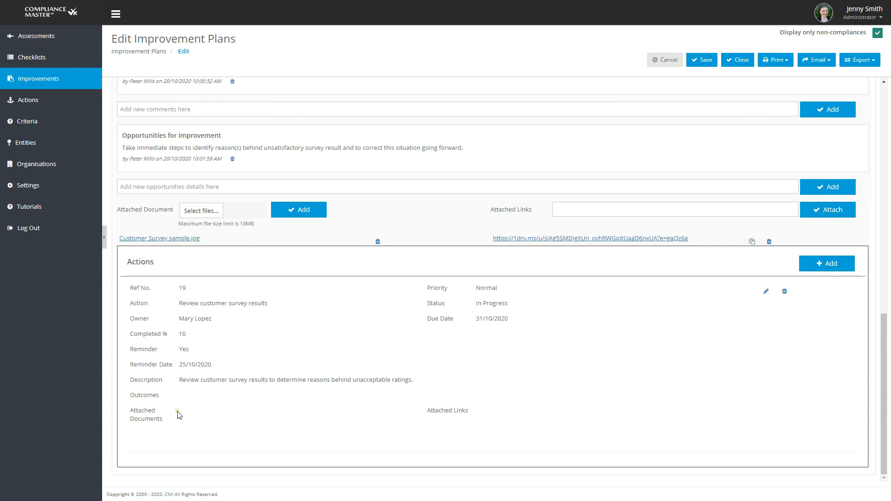
pyautogui.click(829, 265)
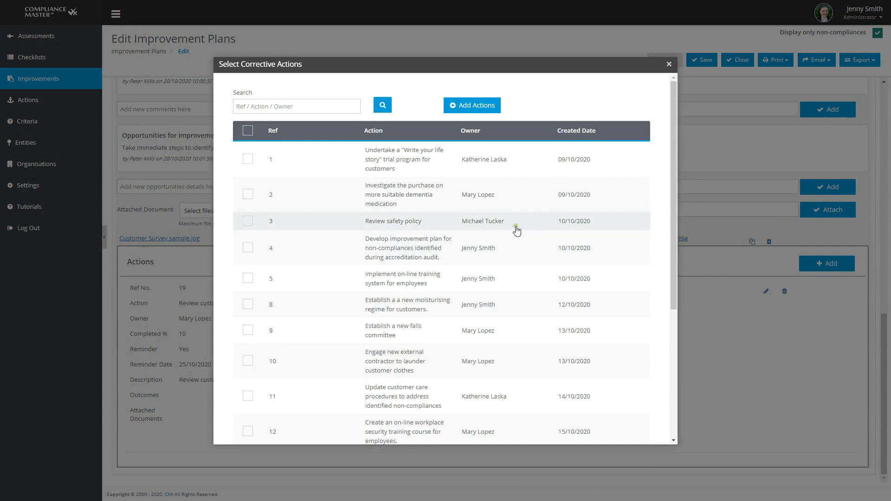
pyautogui.scroll(-5, 424, 260)
pyautogui.click(247, 348)
pyautogui.click(248, 389)
pyautogui.click(621, 424)
pyautogui.scroll(-7, 621, 420)
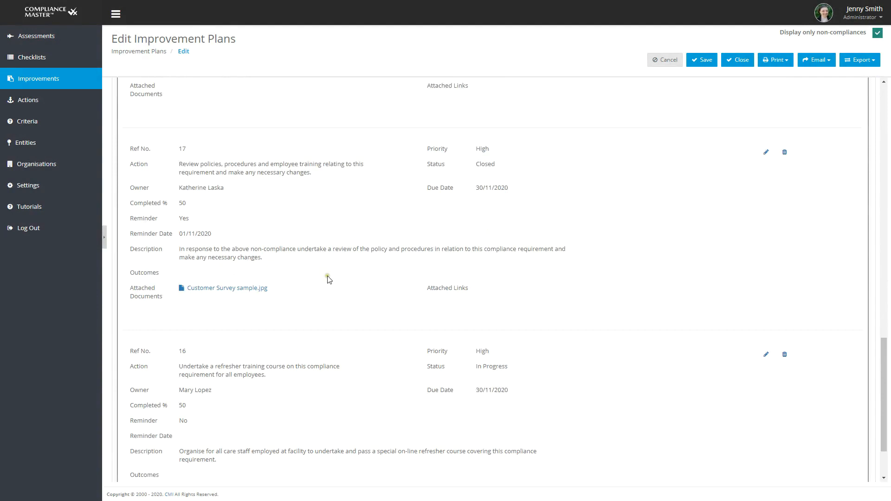
pyautogui.scroll(-1, 300, 295)
# - Open the "Review customer survey results" action in the improvement plan to view its editable details, then close it without changes
pyautogui.scroll(7, 297, 297)
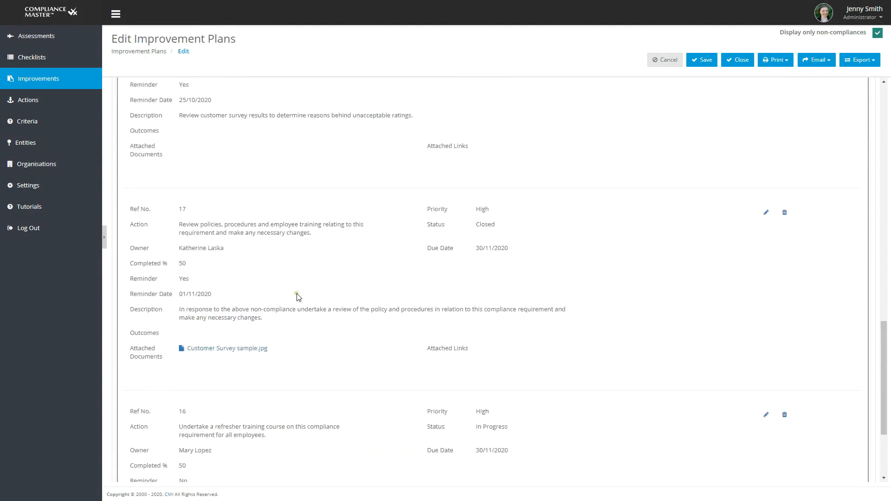
pyautogui.click(765, 260)
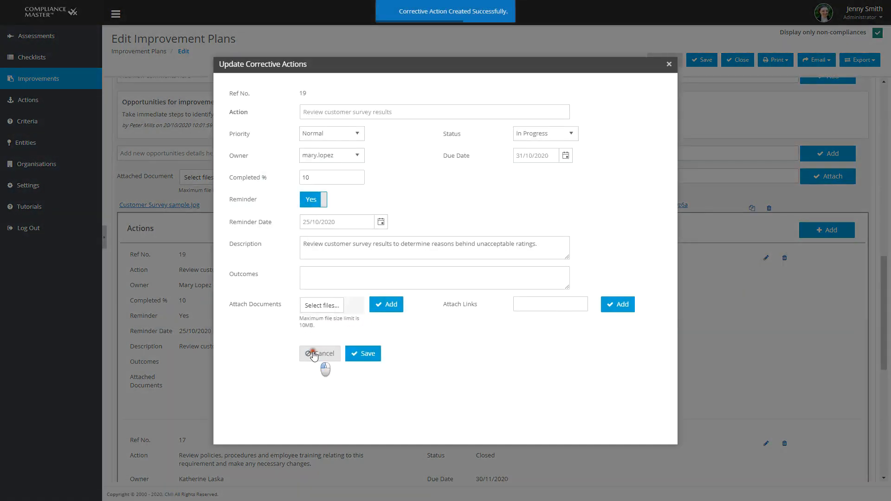
pyautogui.click(319, 354)
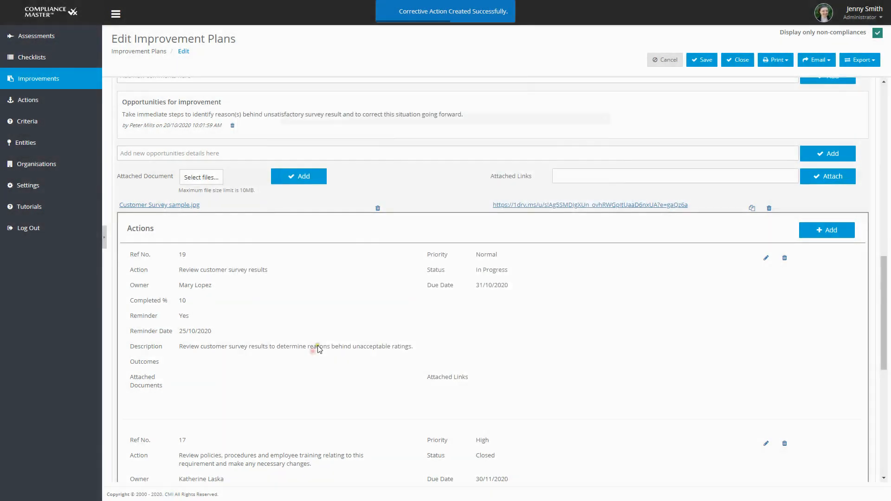
# - Open "Review customer survey results" from the list of all corrective actions and enter the outcome "Customer survey report and recommendations submitted to management."
pyautogui.click(31, 105)
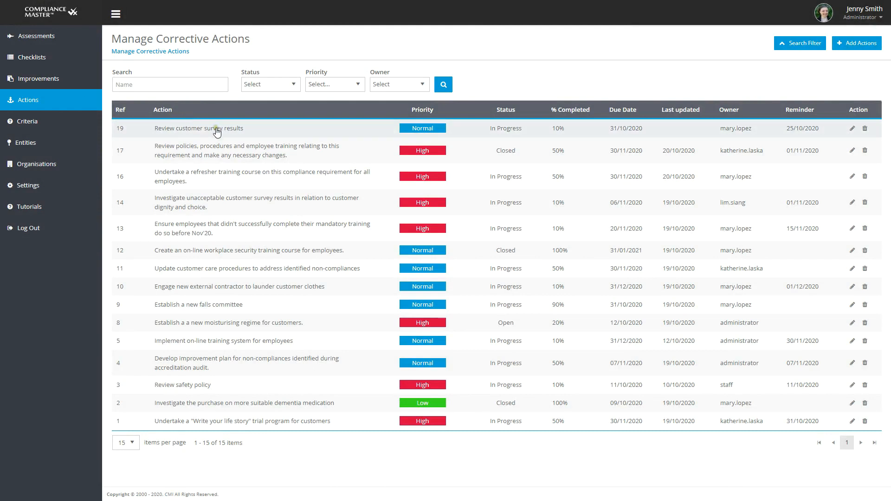
pyautogui.click(217, 129)
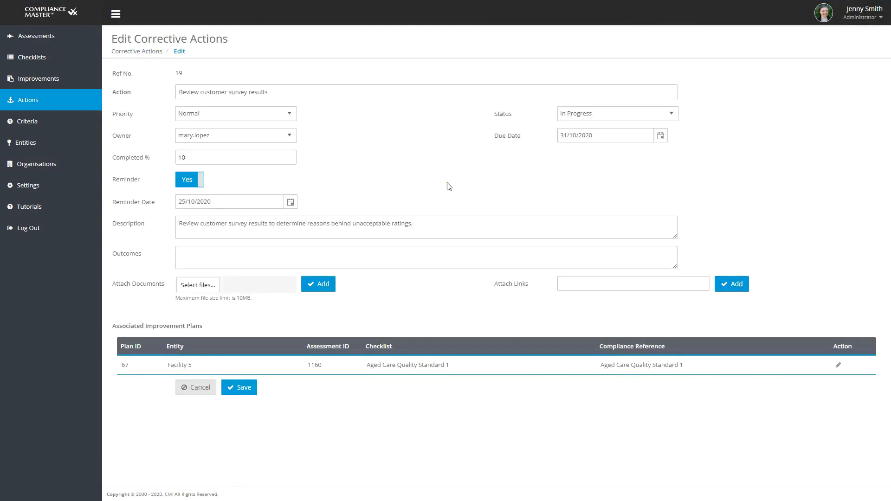
pyautogui.click(183, 251)
pyautogui.write('Custom')
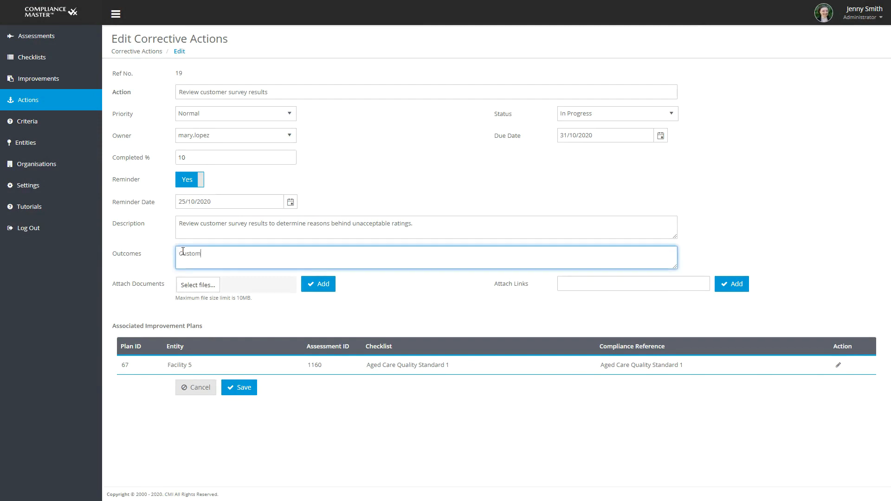
pyautogui.write('er survey report and recommendations submit')
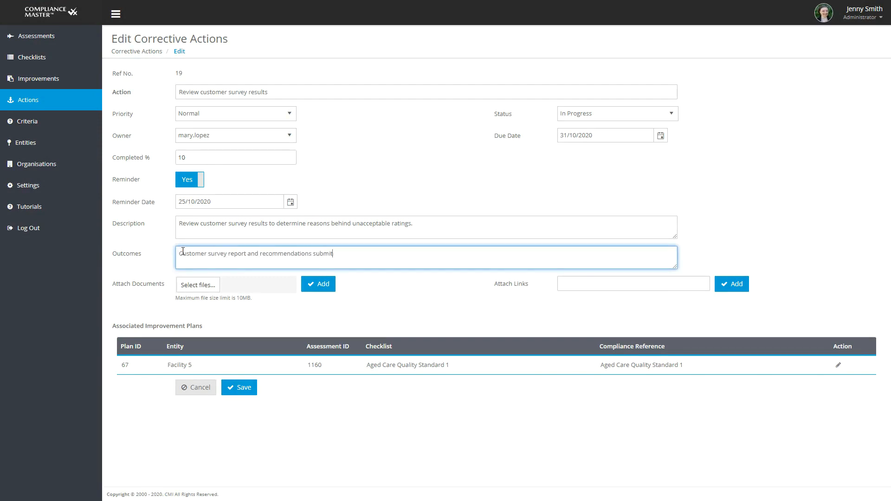
pyautogui.write('ted to management.')
# - Attach the Customer Survey sample document to the corrective action, set its status to Closed and save it
pyautogui.click(210, 286)
pyautogui.doubleClick(149, 70)
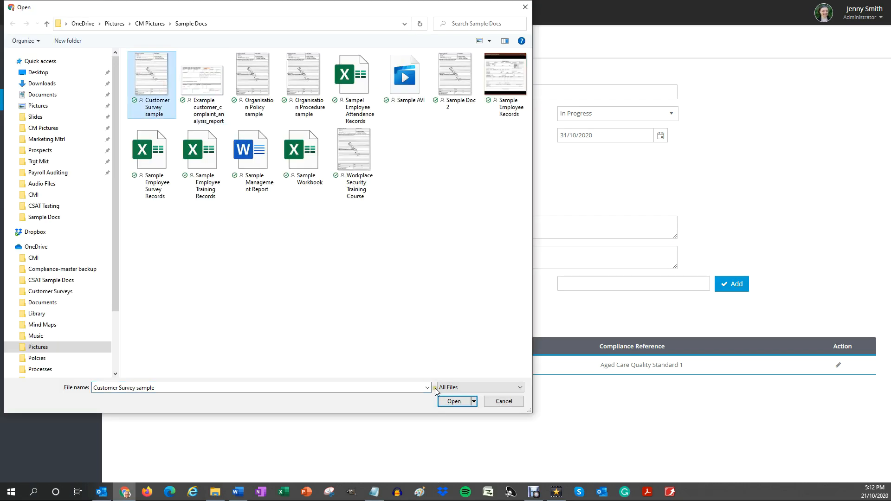
pyautogui.click(318, 284)
pyautogui.click(624, 116)
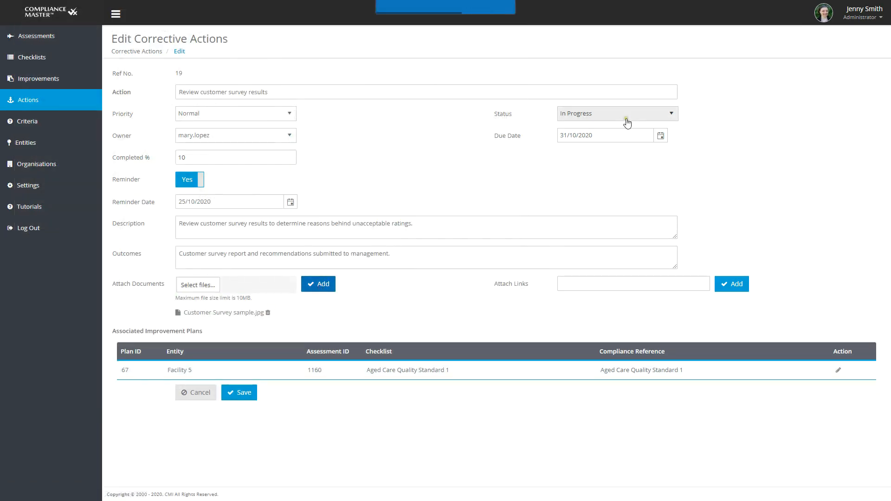
pyautogui.click(595, 161)
pyautogui.click(242, 393)
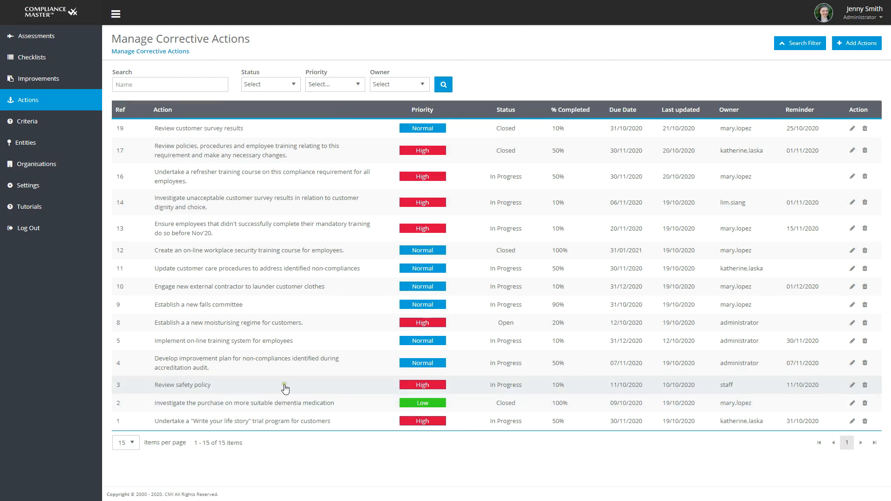
# - Open corrective action 4 and examine its entry in the associated Melbourne Branch 2 improvement plan for assessment 1141
pyautogui.click(326, 364)
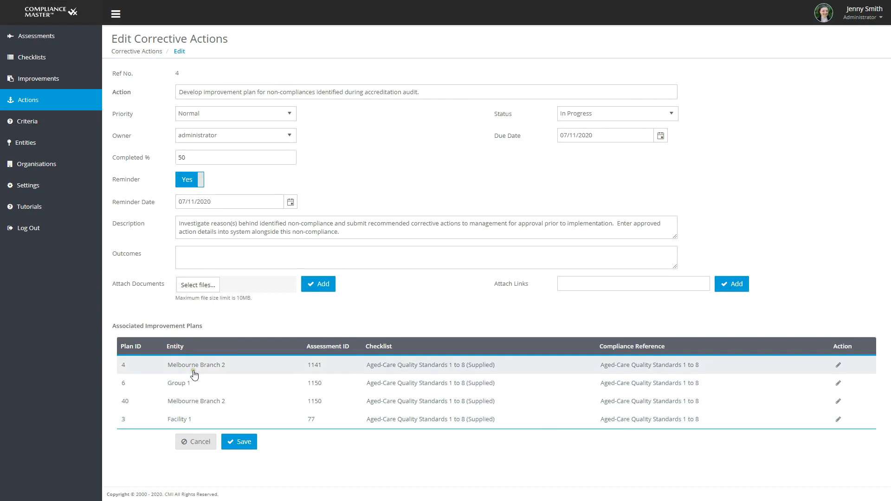
pyautogui.click(837, 365)
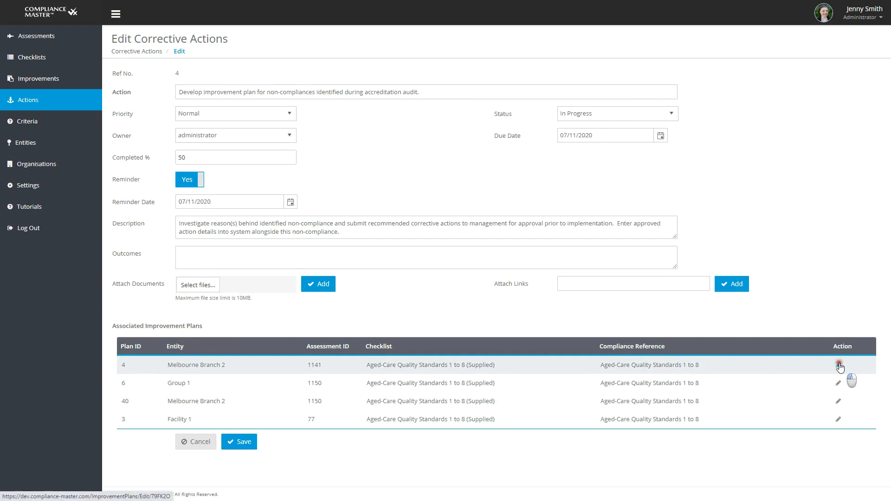
pyautogui.scroll(-10, 841, 367)
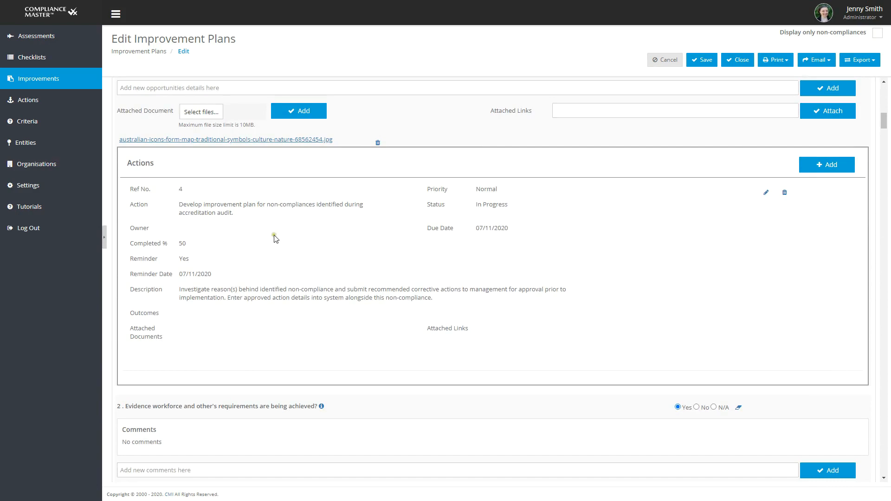
pyautogui.scroll(5, 277, 269)
pyautogui.scroll(3, 276, 269)
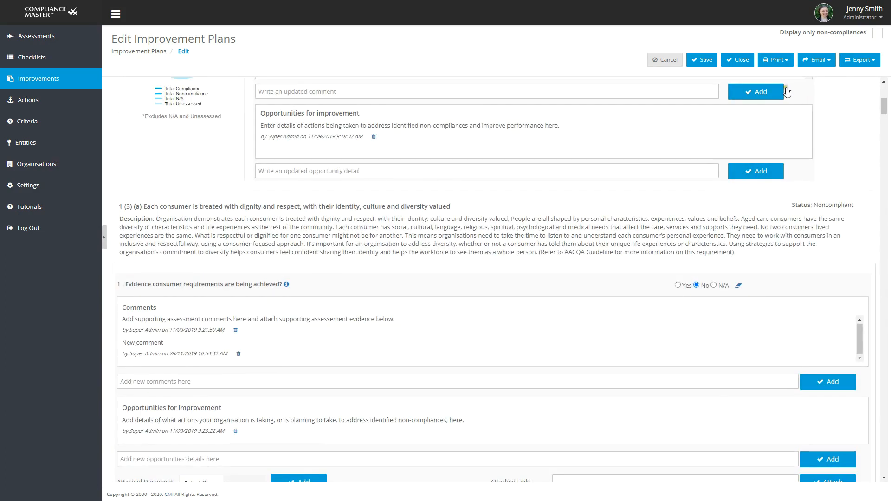
# - View the plan's print, export and email options, and open the summary email form and close it without sending
pyautogui.click(774, 63)
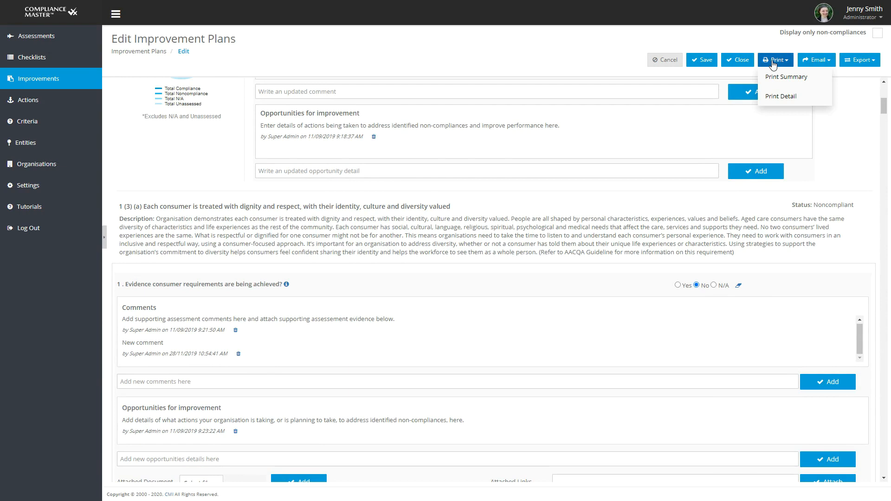
pyautogui.click(862, 62)
pyautogui.click(830, 64)
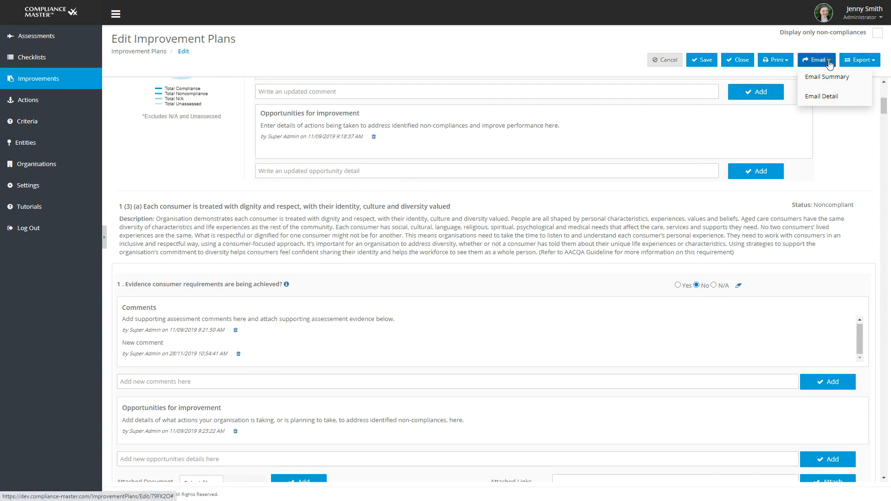
pyautogui.click(825, 78)
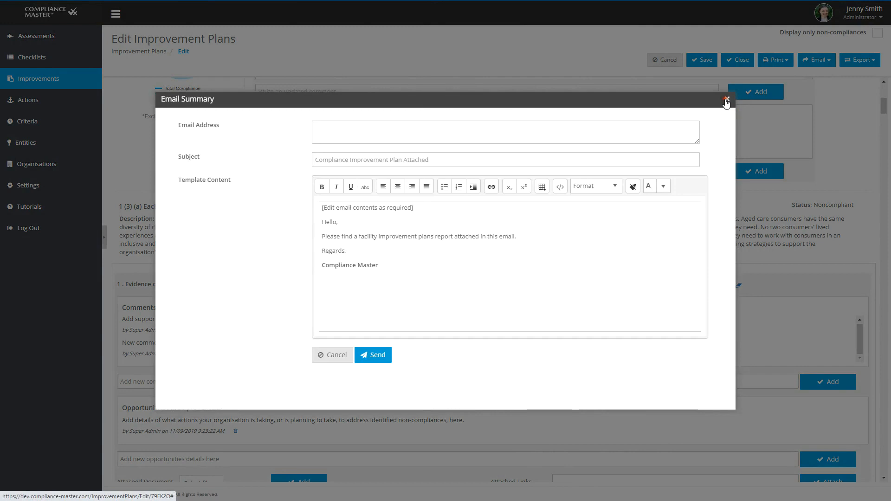
pyautogui.click(726, 100)
# - Display only the plan's non-compliances and open its print options
pyautogui.click(876, 34)
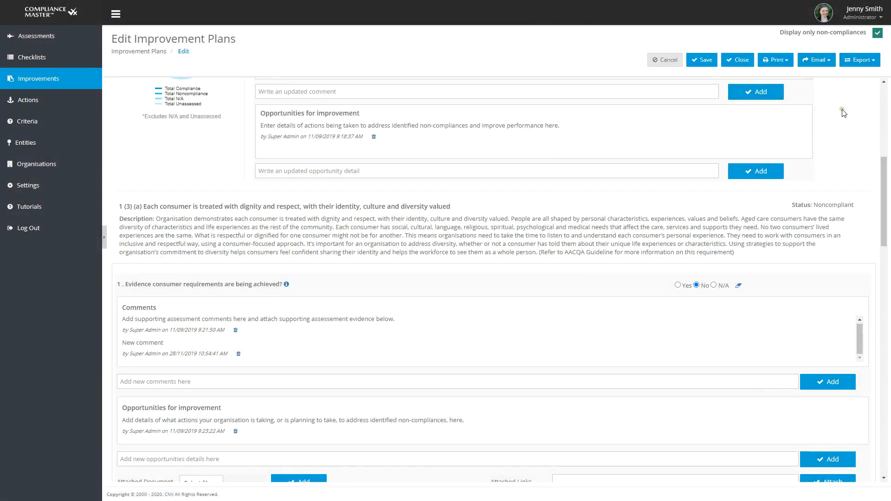
pyautogui.click(774, 61)
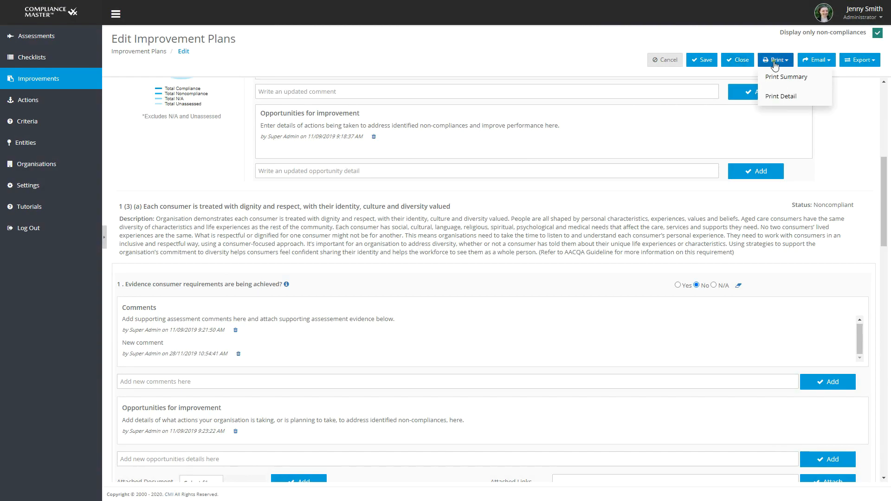